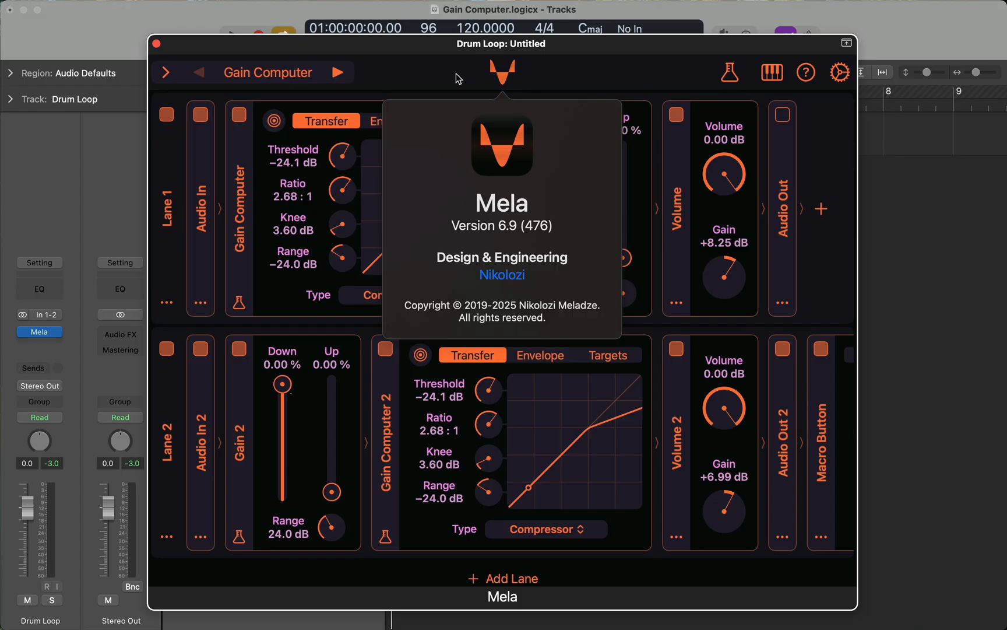
Close the version information and play a short stretch of the drum loop with Audio Out temporarily enabled
click(454, 78)
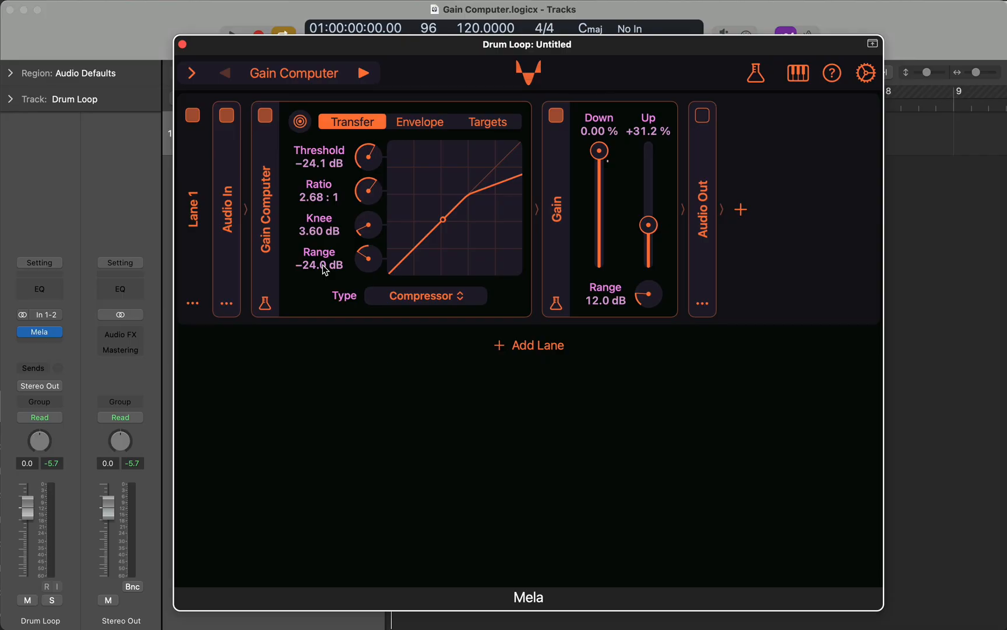
drag(505, 56, 503, 239)
click(513, 185)
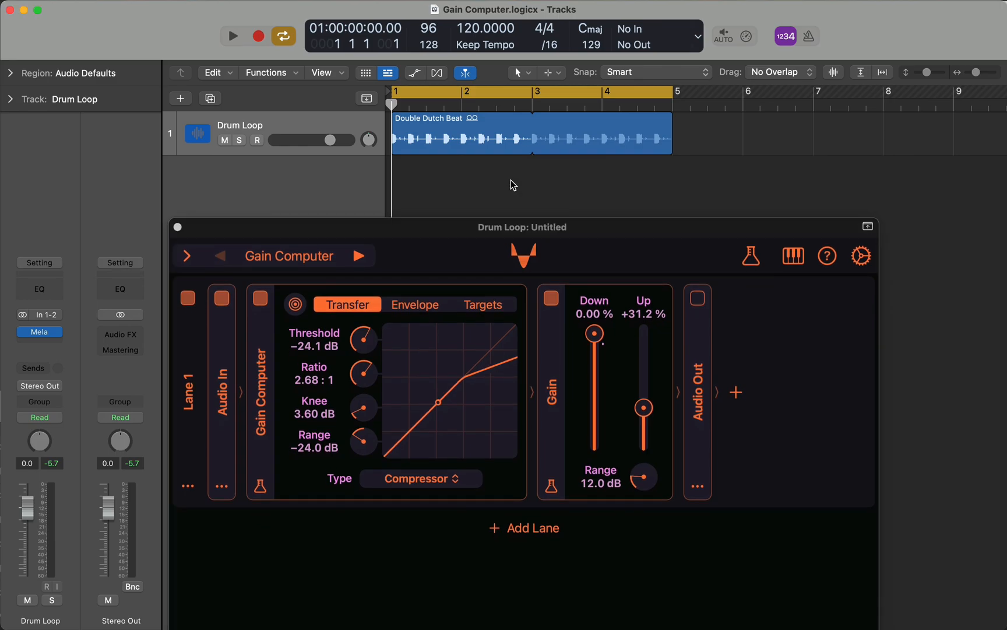
click(697, 297)
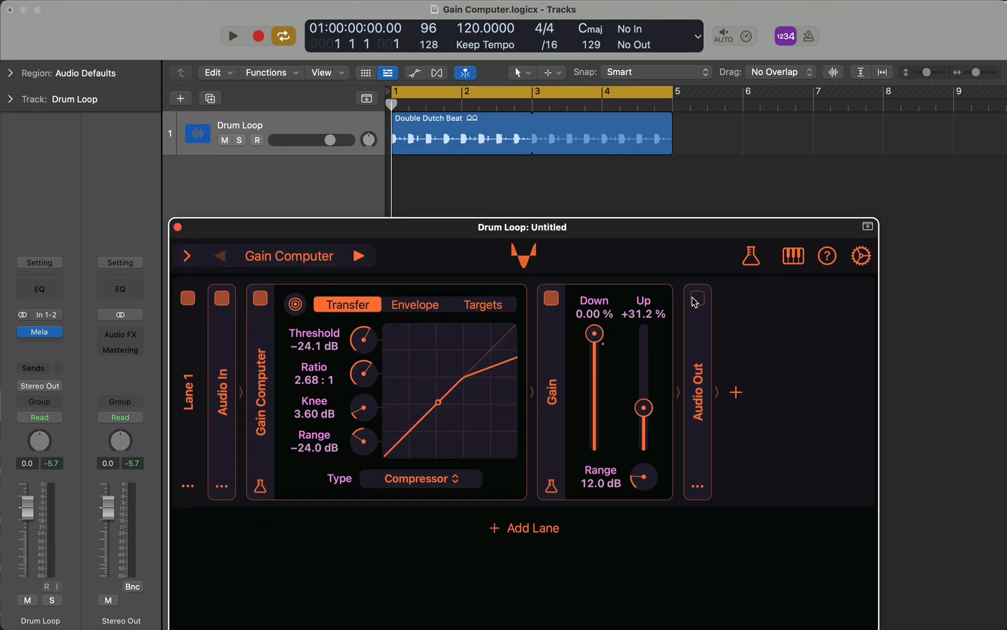
click(638, 206)
key(space)
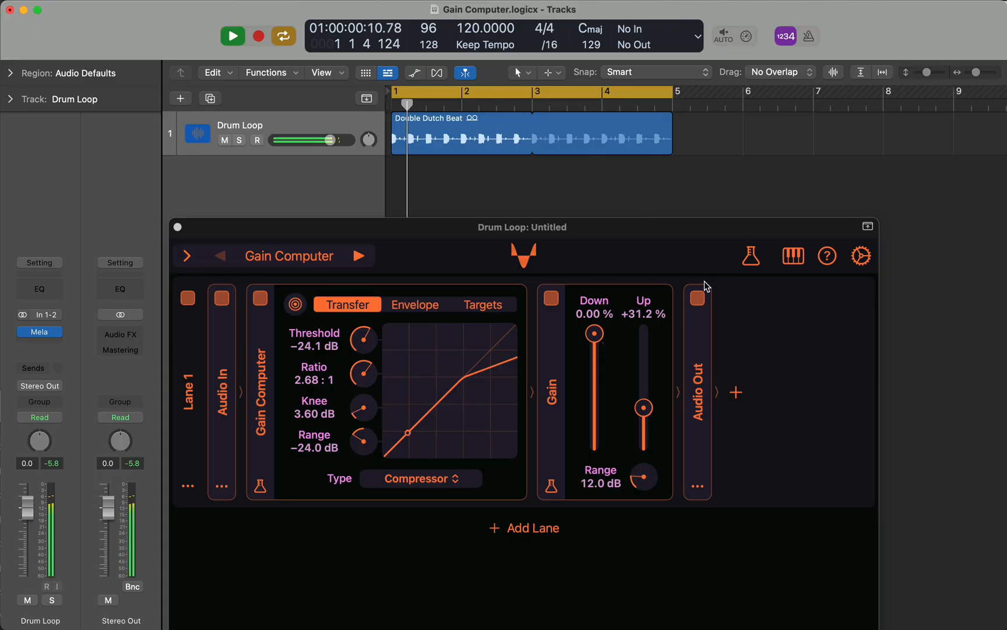
key(space)
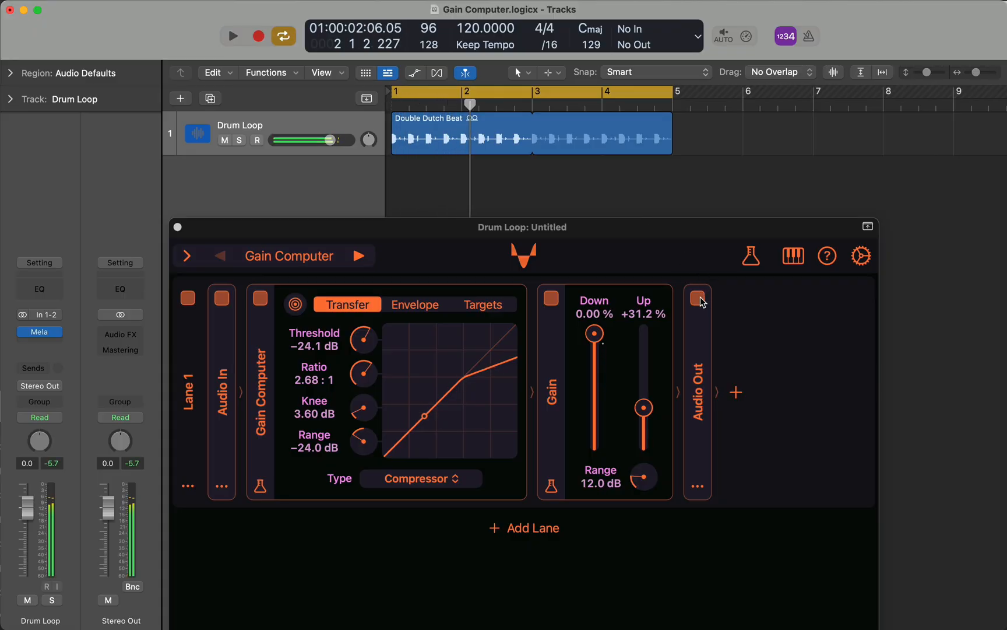
click(697, 297)
drag(665, 231, 689, 54)
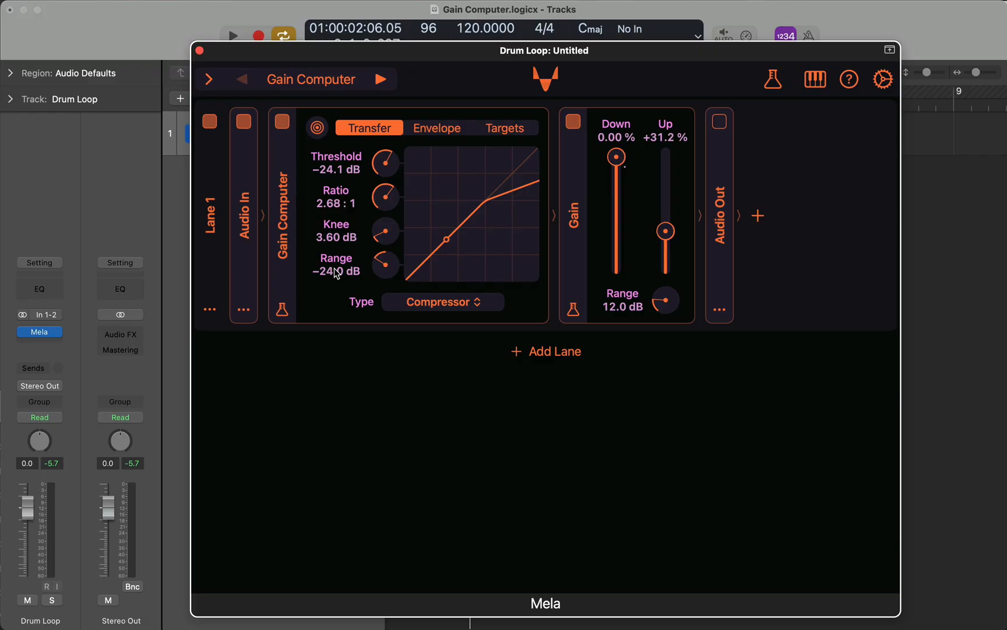
Start playback and set the Gain Computer's Range to +12.0 dB
key(space)
drag(383, 274, 384, 269)
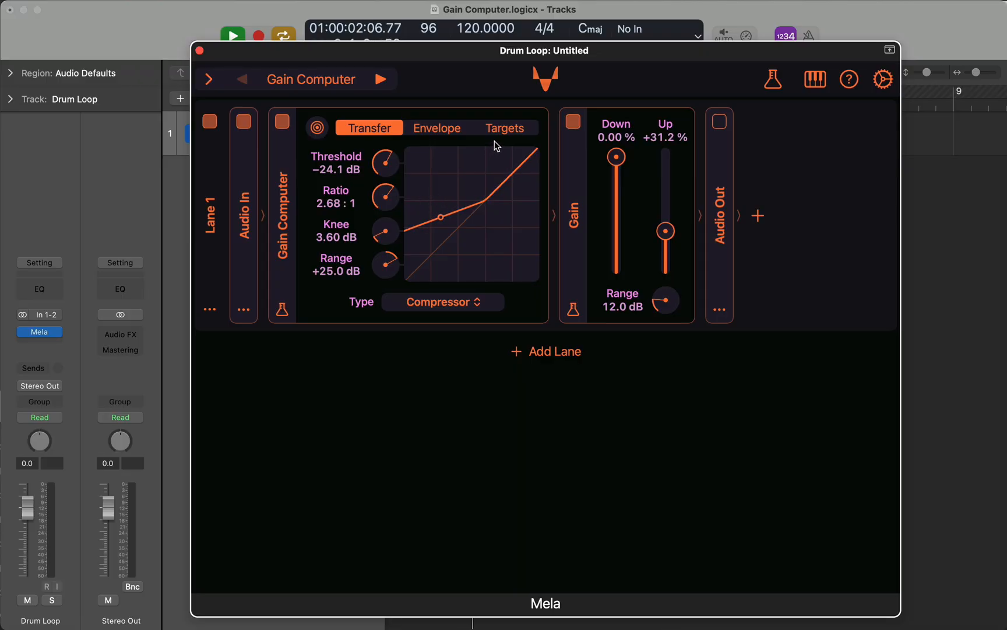
right_click(338, 265)
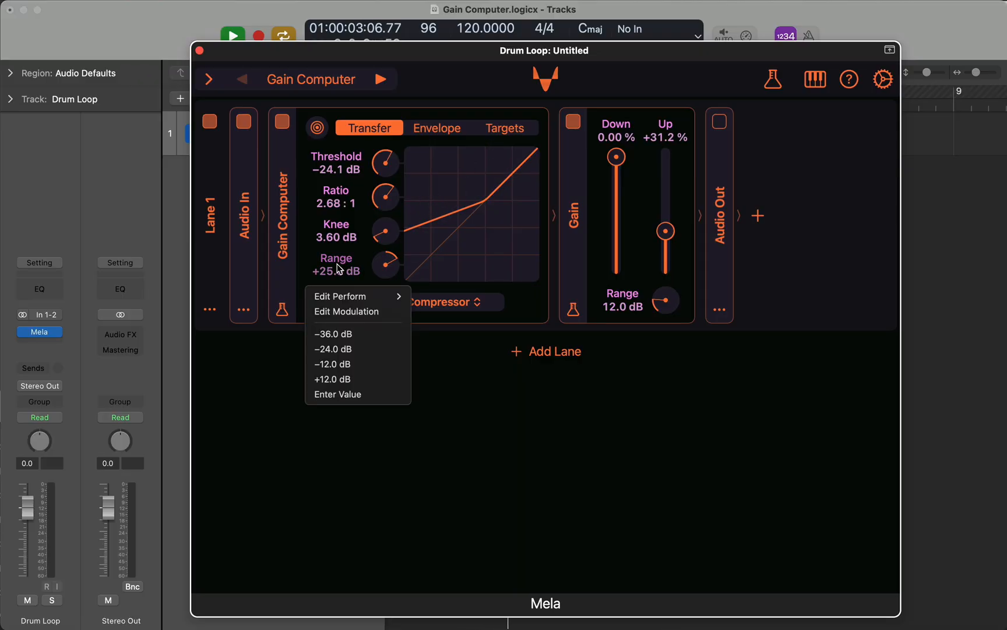
click(362, 377)
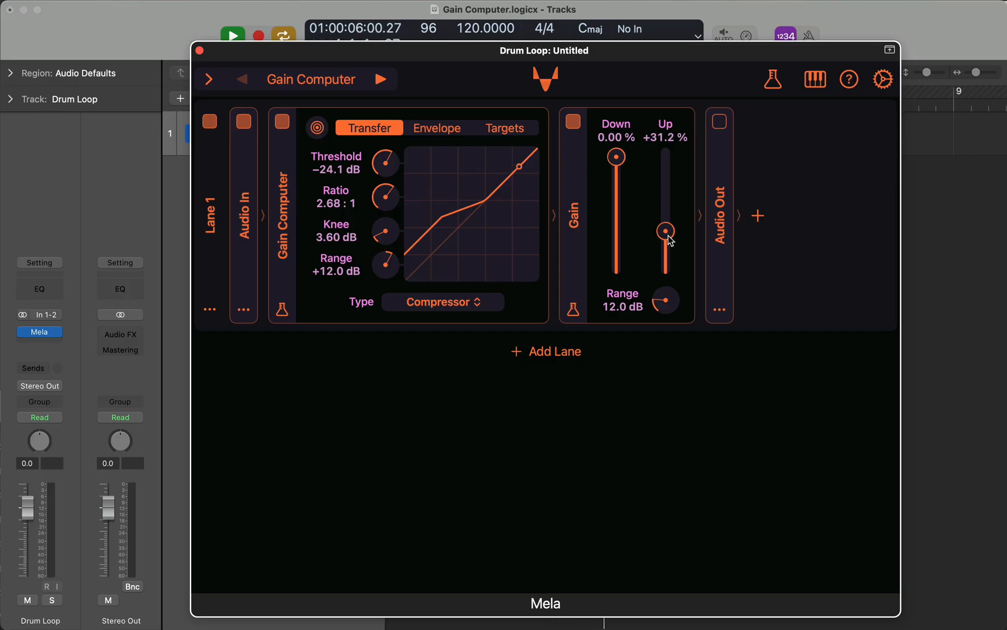
Reset the Gain module's Up amount to 0.00 % and change the Gain Computer's first target to Gain: Up
drag(669, 234, 668, 288)
click(513, 131)
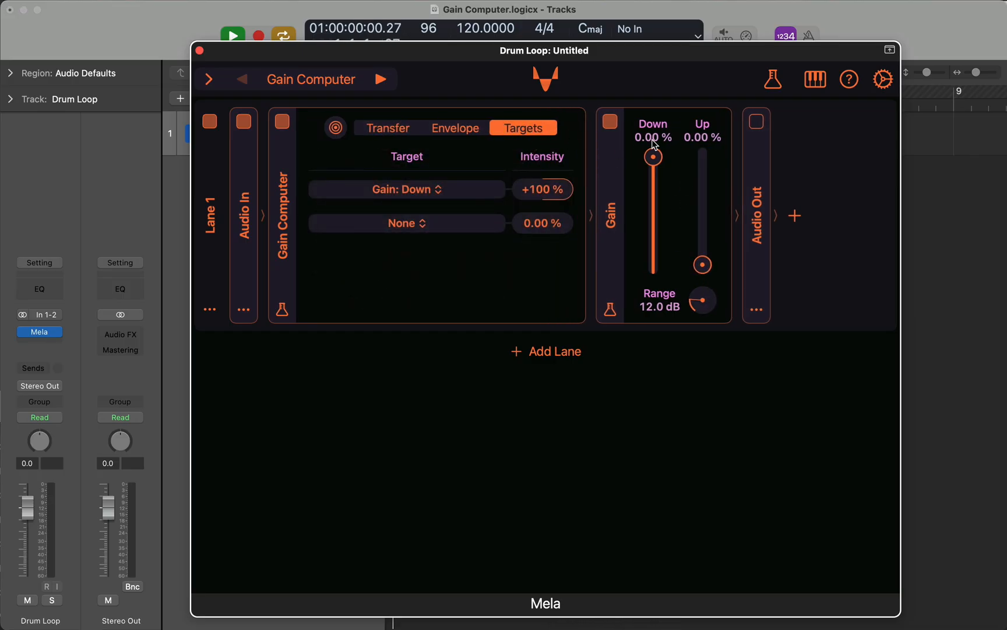
click(427, 194)
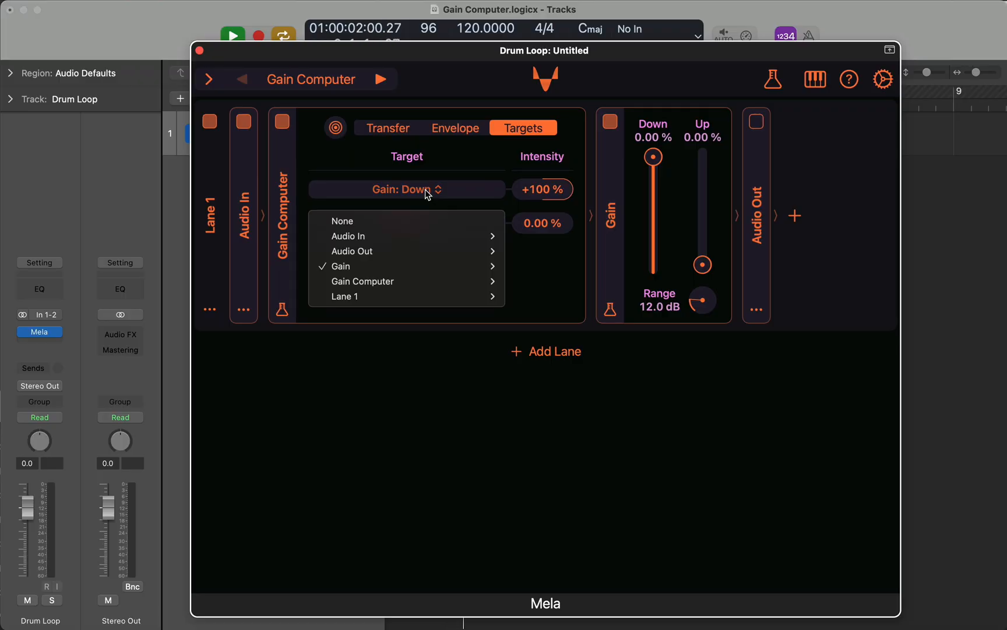
mouse_move(427, 266)
click(551, 302)
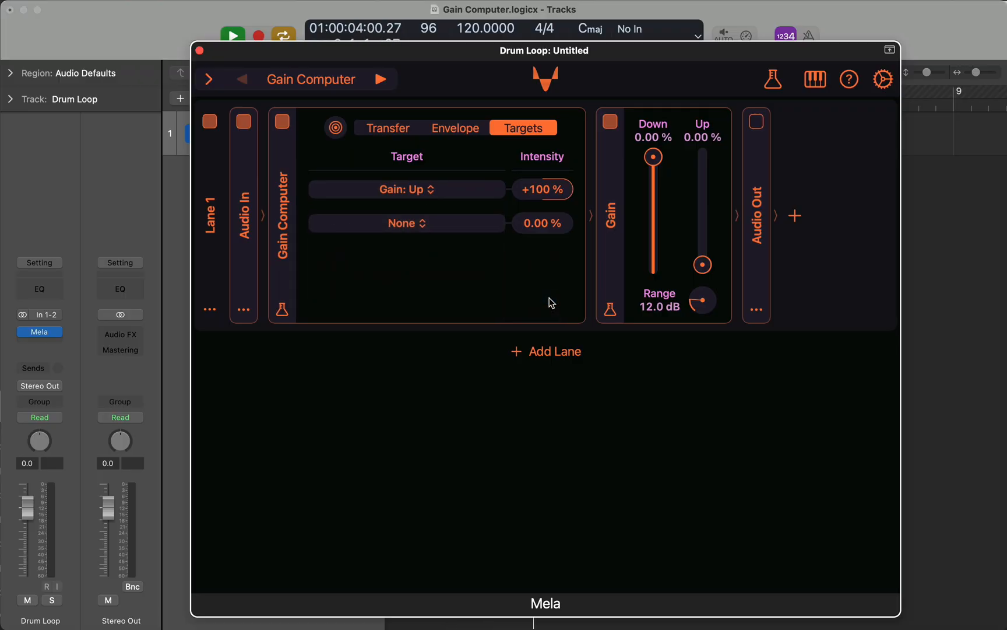
Check the Gain Computer's envelope, lower the Gain module's Down amount to about −76.9 %, and enable Audio Out
click(442, 134)
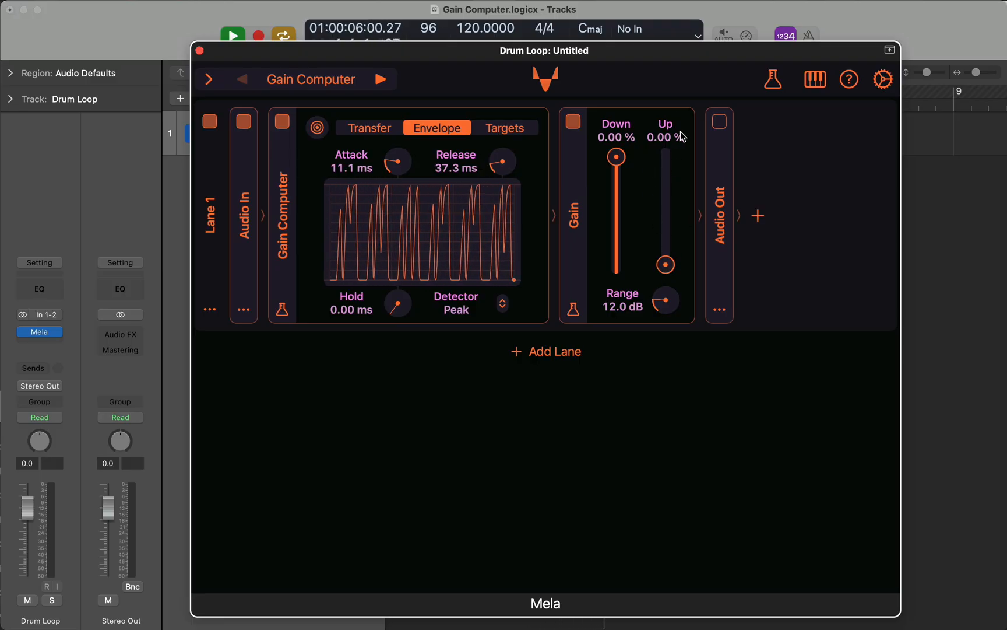
click(369, 127)
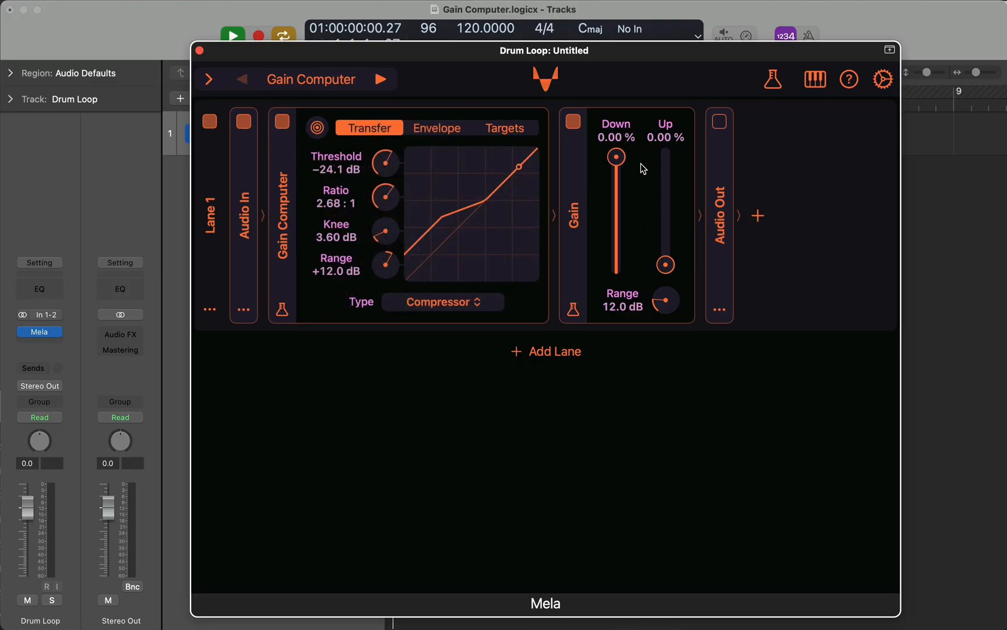
drag(617, 158, 624, 250)
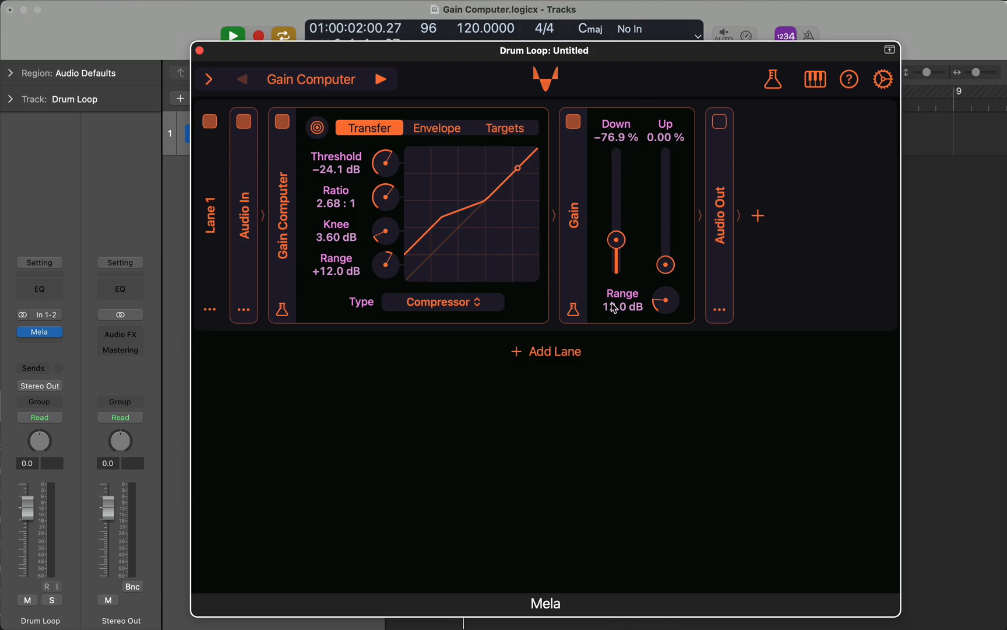
click(722, 123)
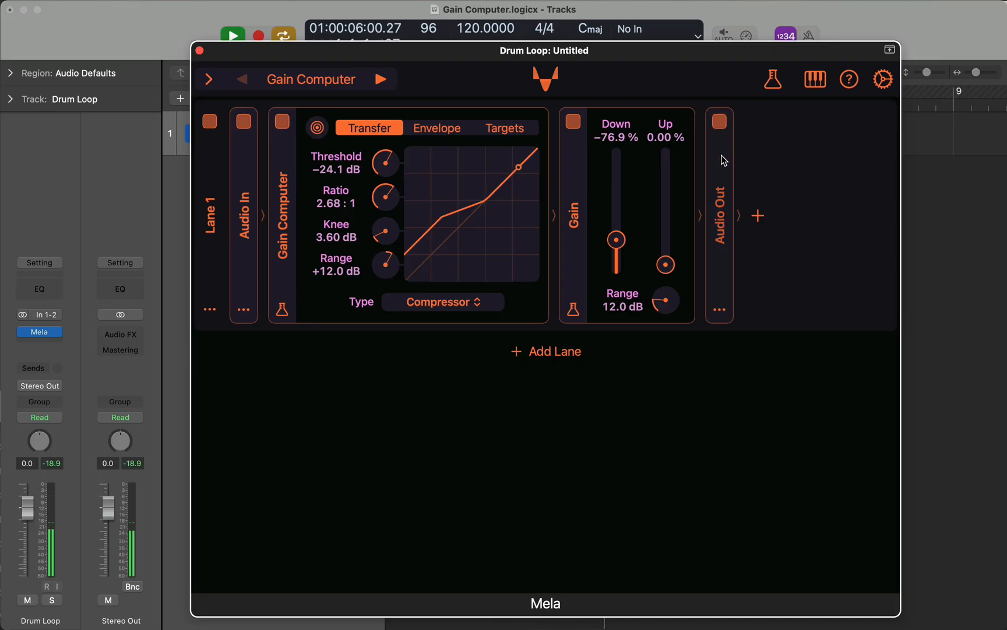
Try the Gain module's Down amount at about −38.2 % and −8.34 %, comparing each with the module bypassed
drag(610, 239, 620, 197)
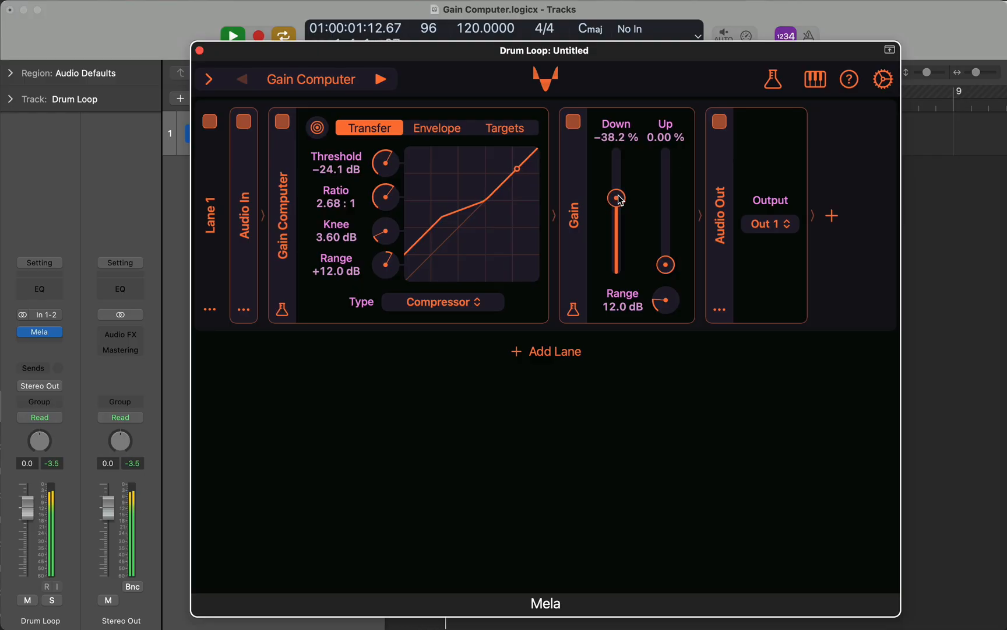
click(574, 122)
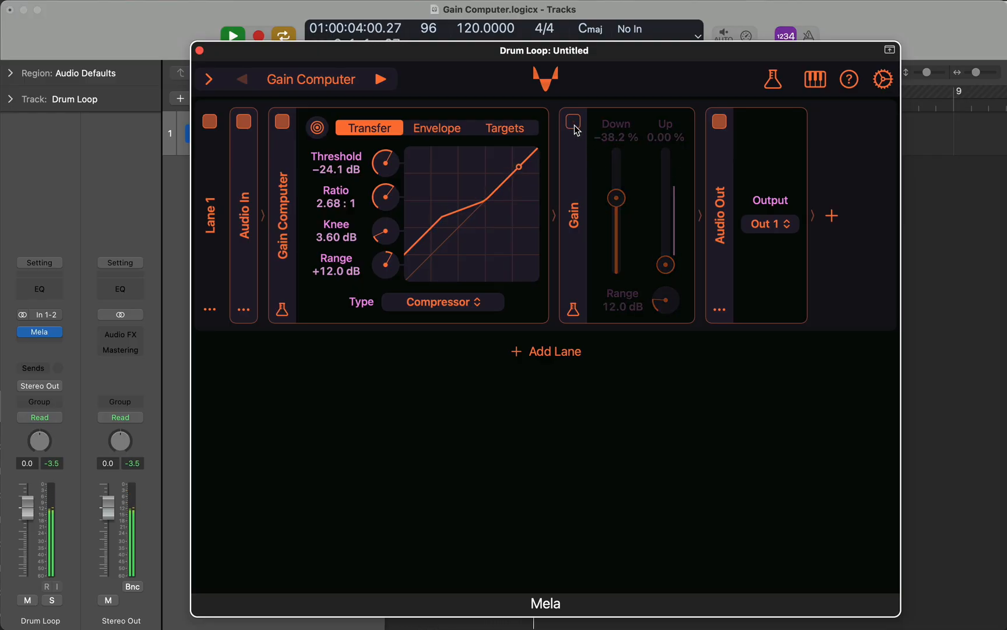
click(574, 123)
drag(621, 199, 617, 167)
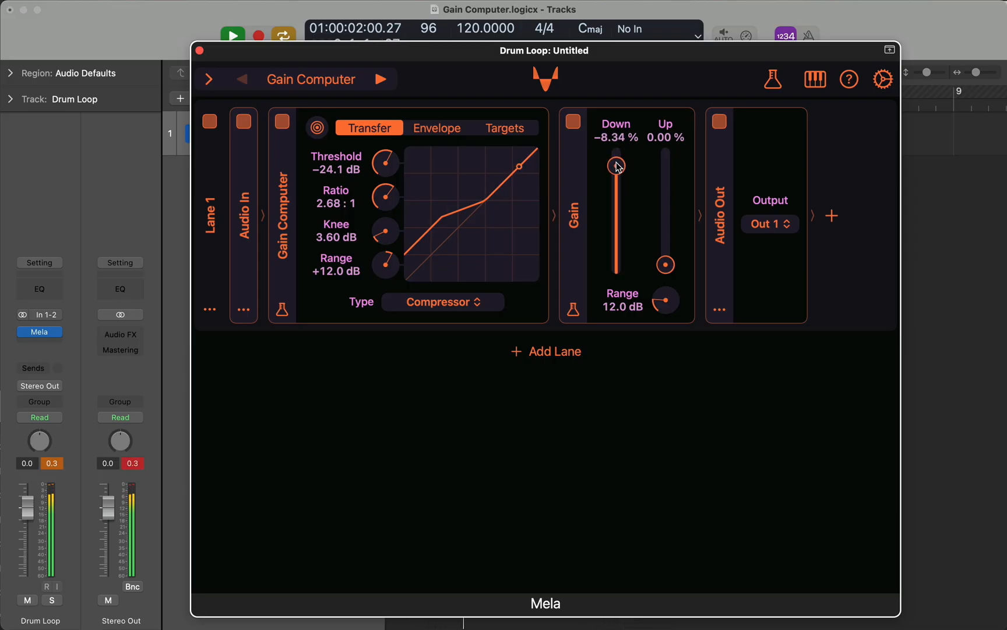
click(574, 122)
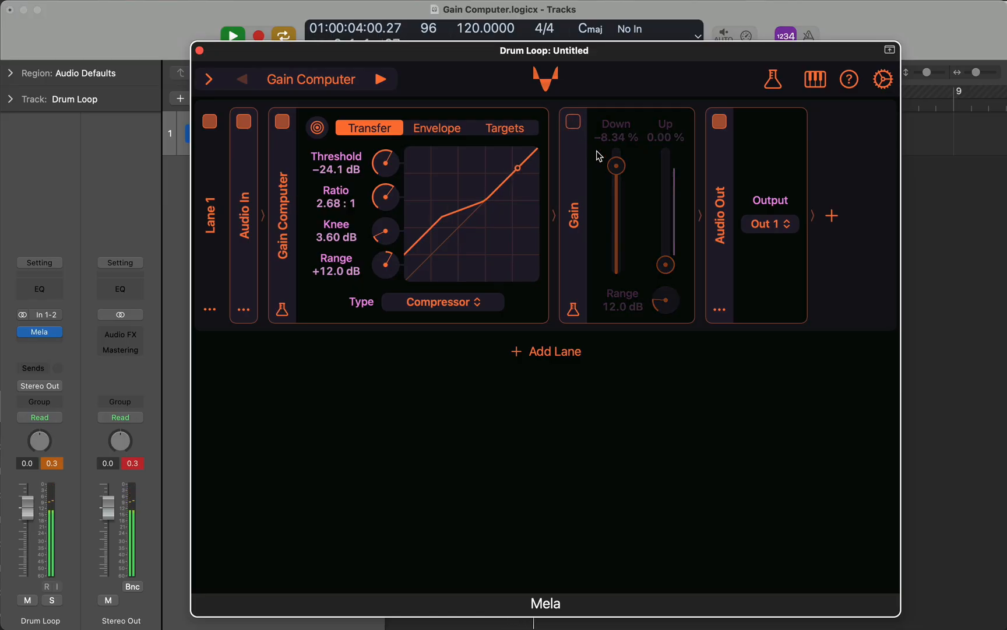
click(575, 121)
Set the Gain module's Down amount to about −26.9 % and reset the Drum Loop channel's peak level display
drag(616, 166, 615, 190)
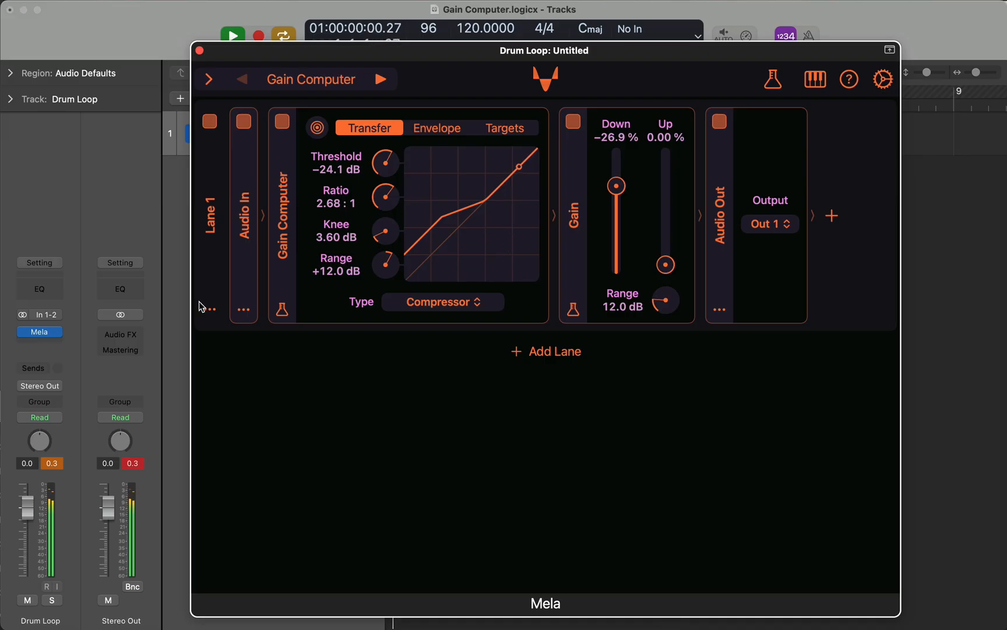
click(56, 466)
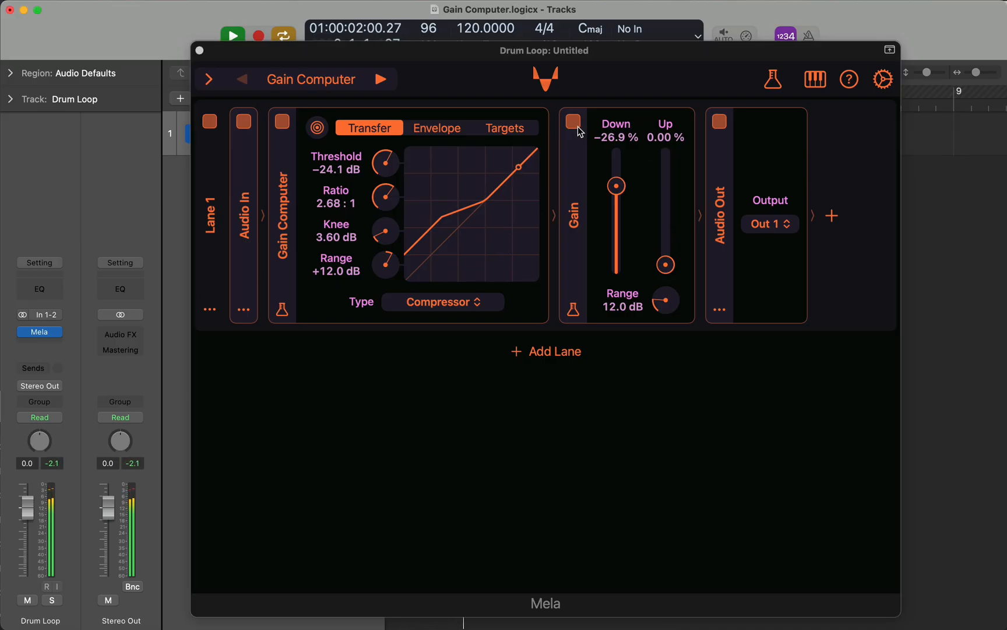
Disable Audio Out and change the Gain Computer's type to Expander
click(722, 122)
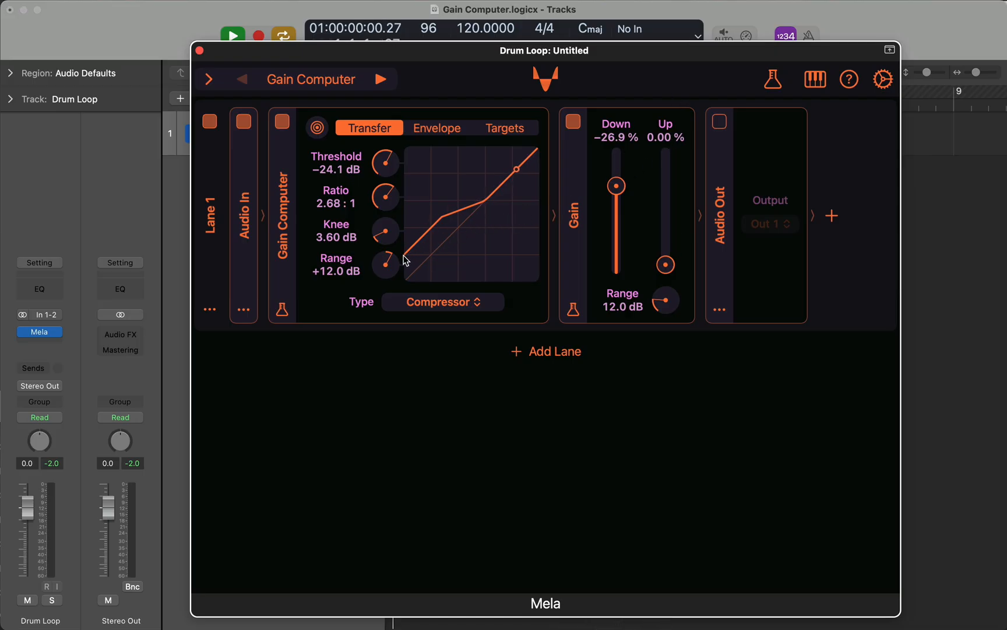
click(472, 309)
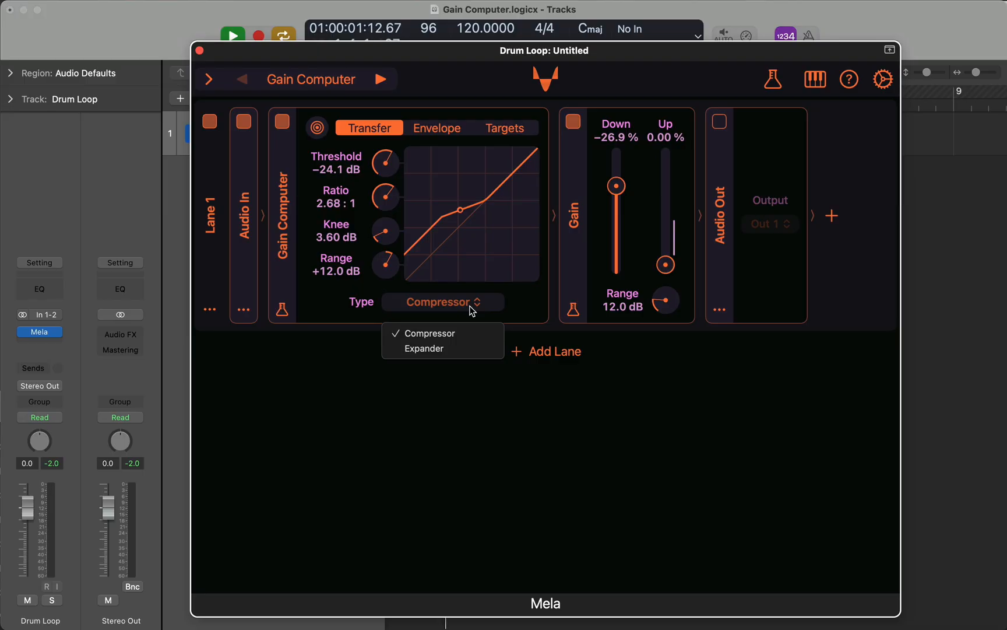
click(460, 347)
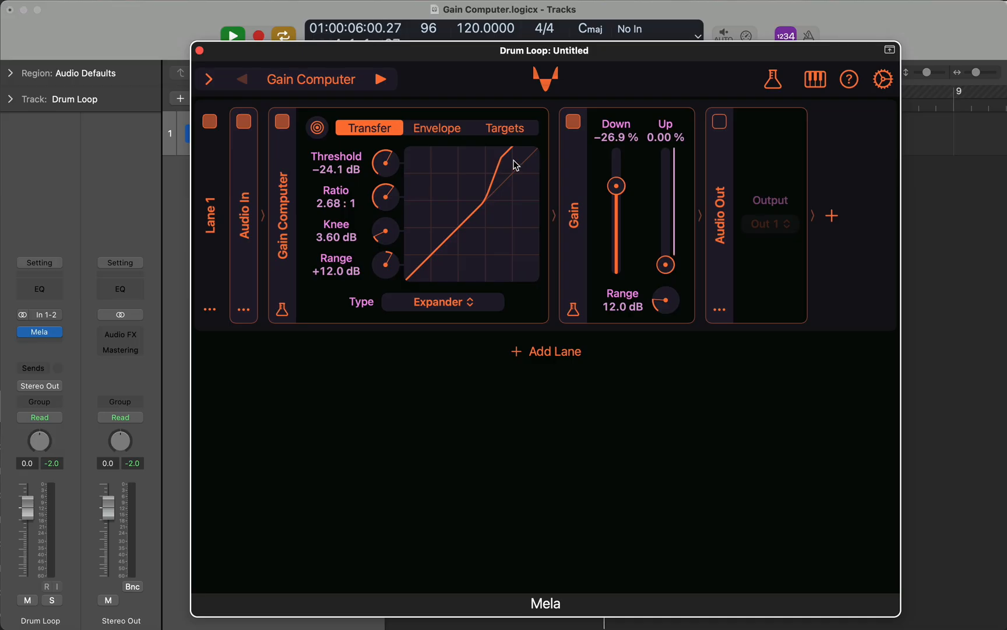
Enable Audio Out and set the Gain module's Down amount to about −38.6 %
click(720, 122)
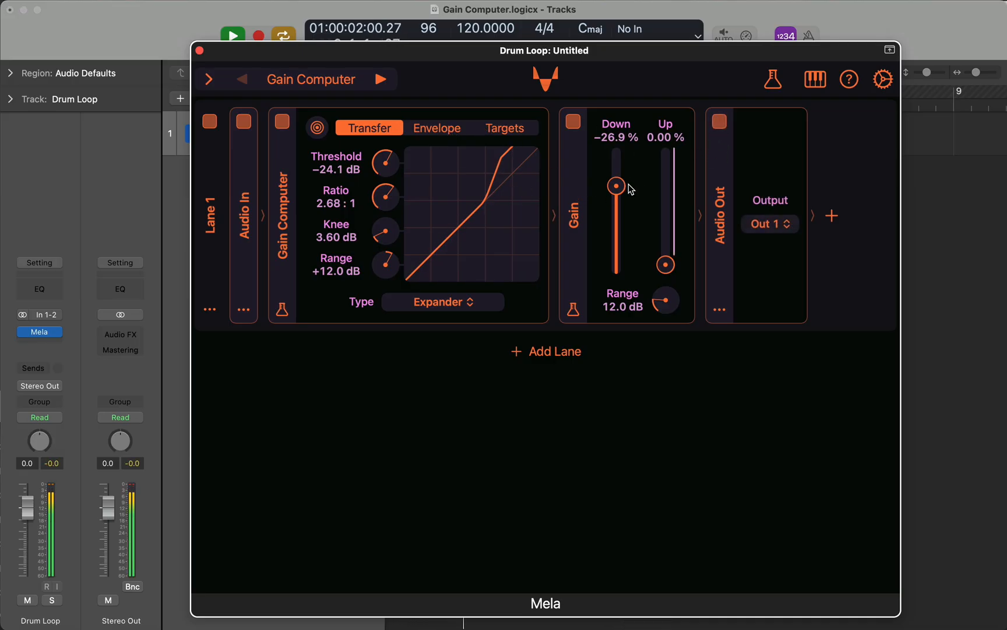
drag(625, 189, 630, 201)
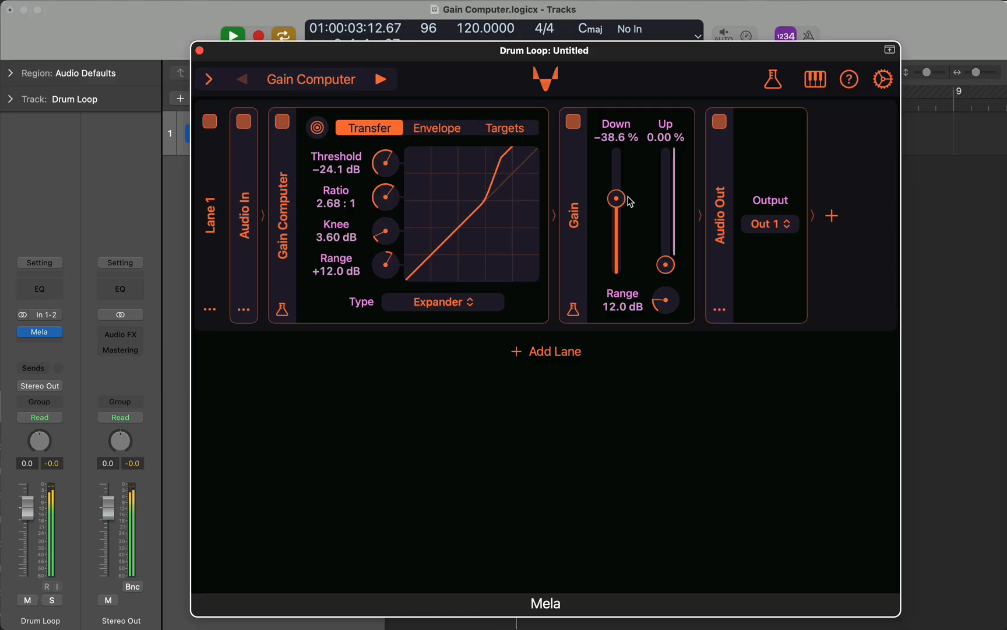
Compare the expanded drum loop with the Gain module bypassed and active, and disable Audio Out while leaving Gain on
click(575, 123)
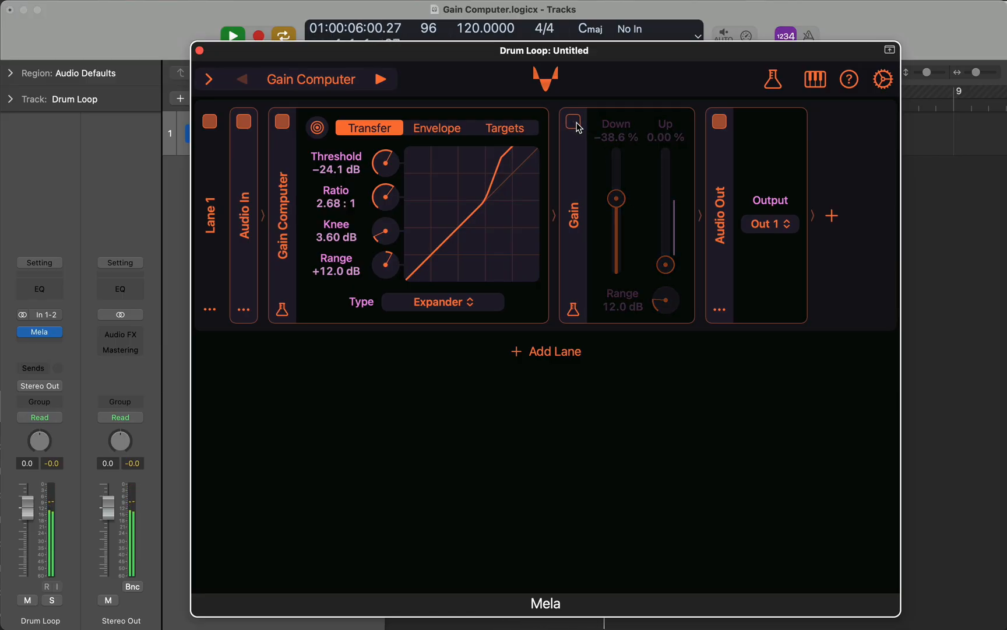
click(577, 125)
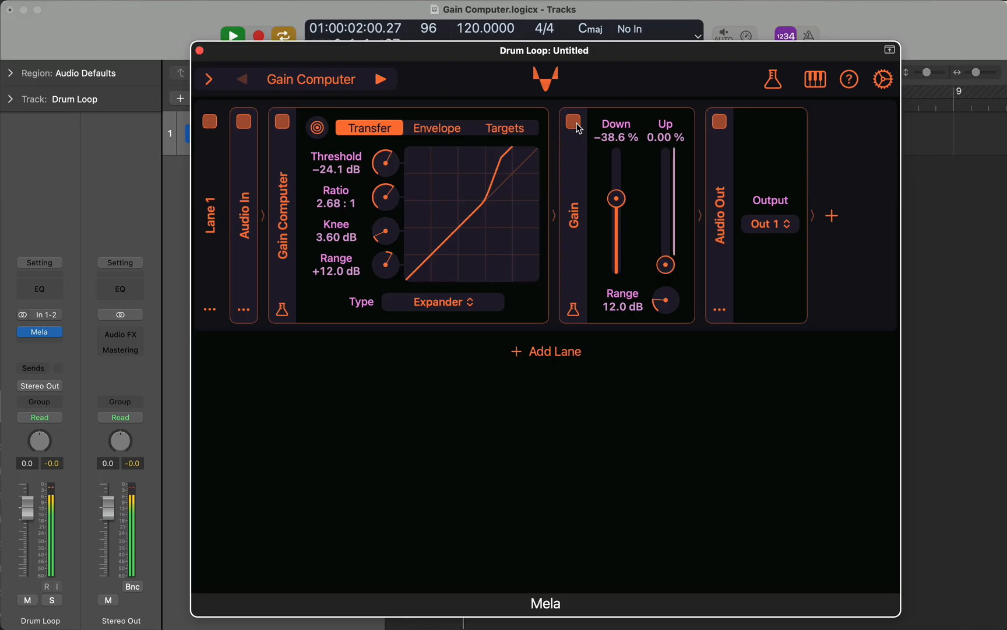
click(577, 125)
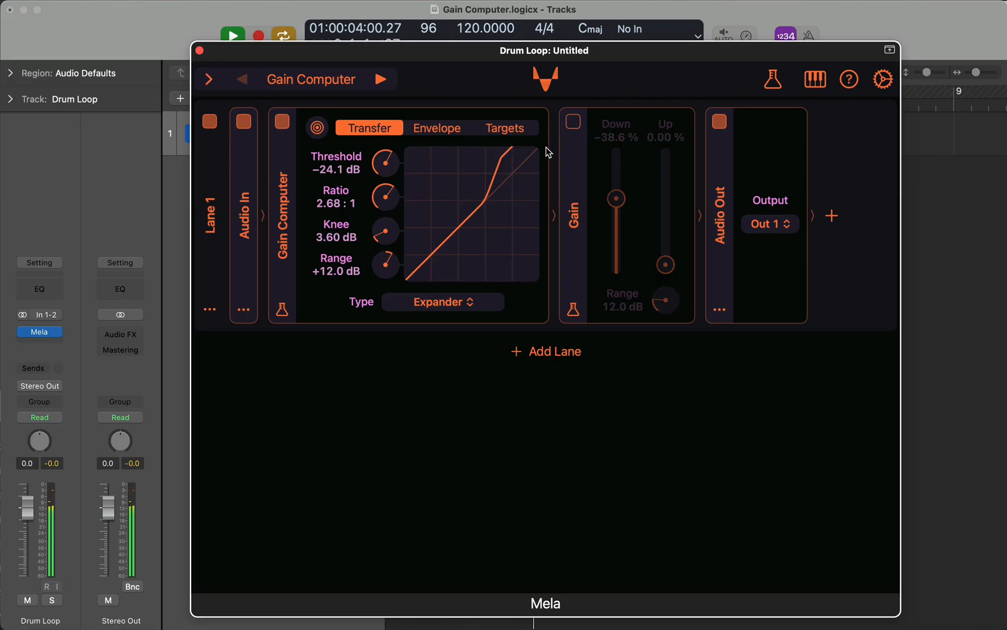
click(720, 121)
click(573, 121)
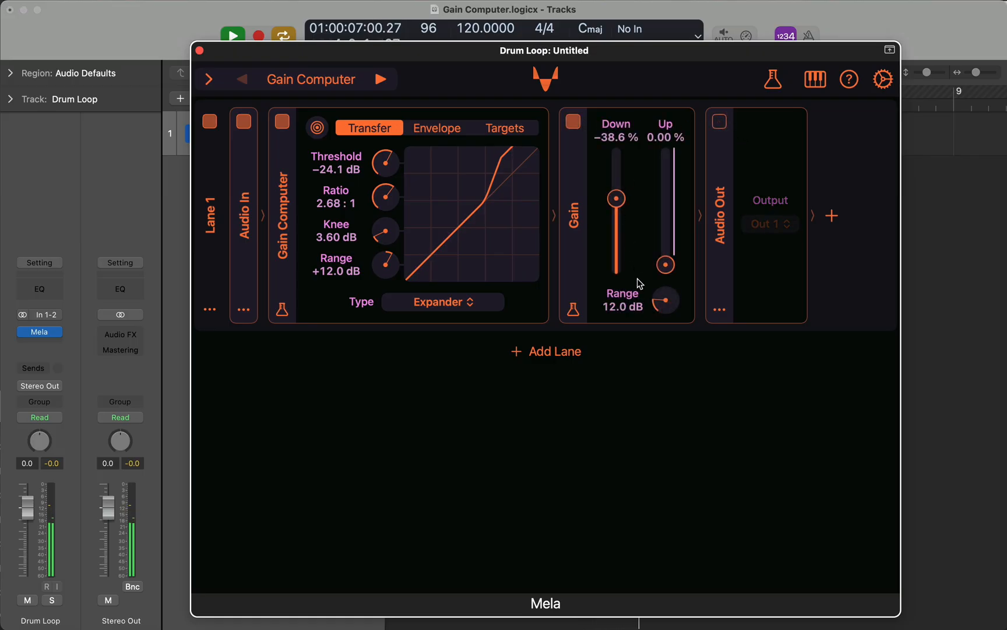
Review the preset values offered for the Gain module's Range without changing it
right_click(635, 312)
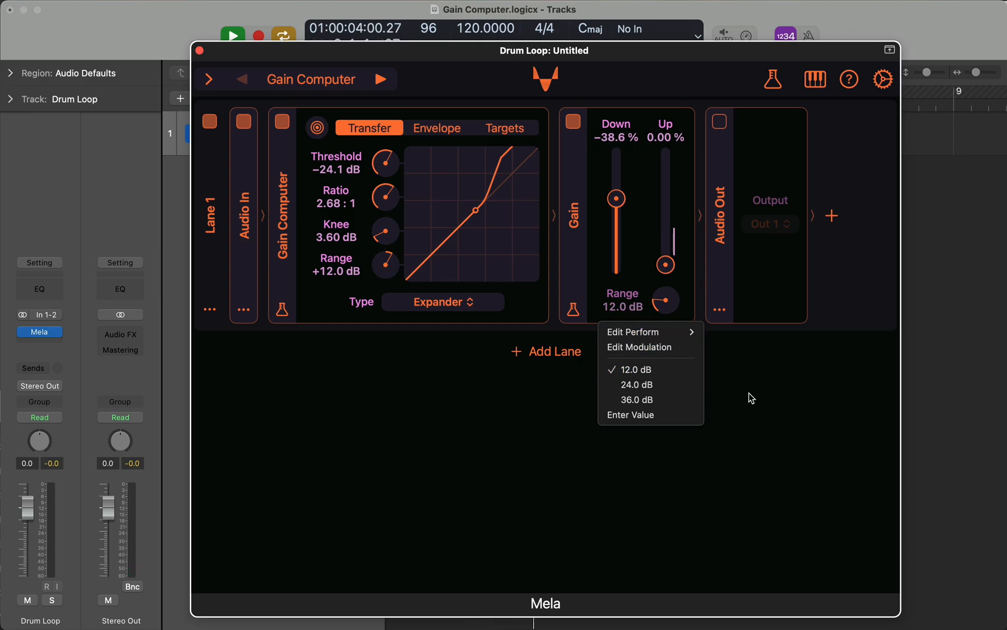
click(735, 377)
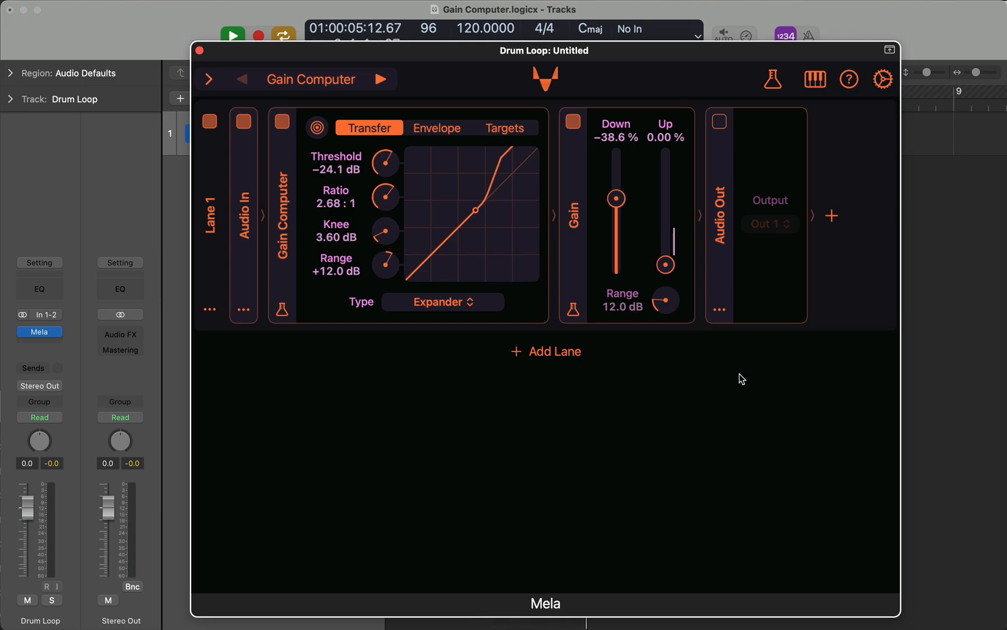
right_click(636, 304)
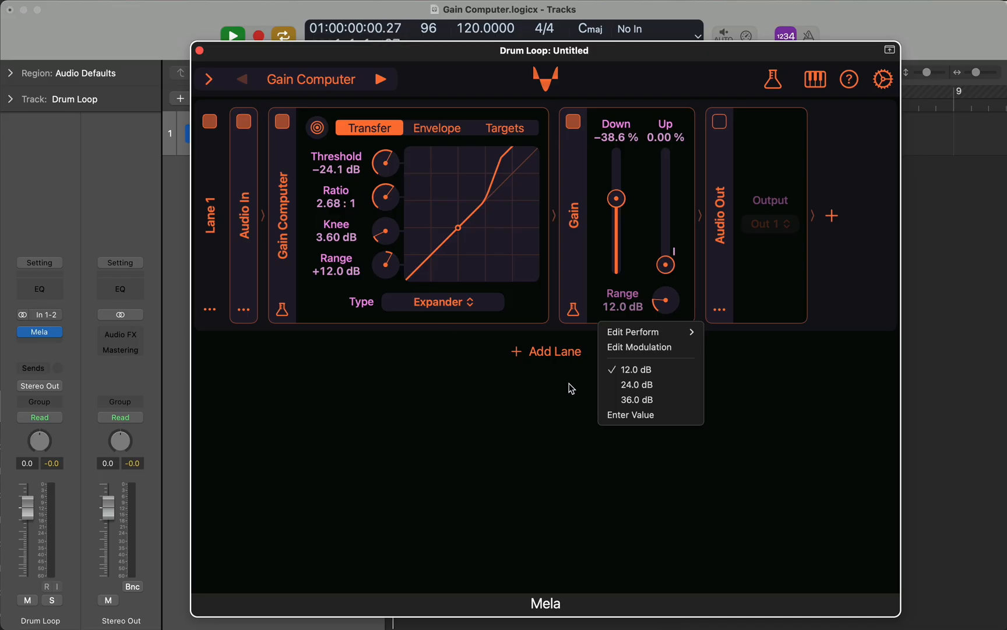
click(515, 410)
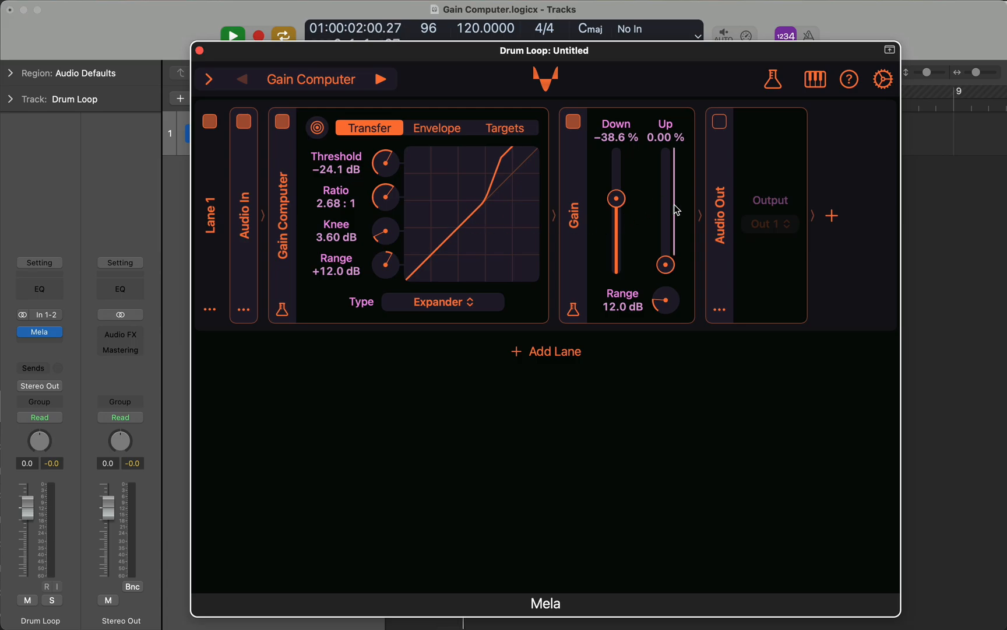
Insert a Clipper audio processor between the Gain and Audio Out modules in Lane 1
click(720, 309)
mouse_move(741, 365)
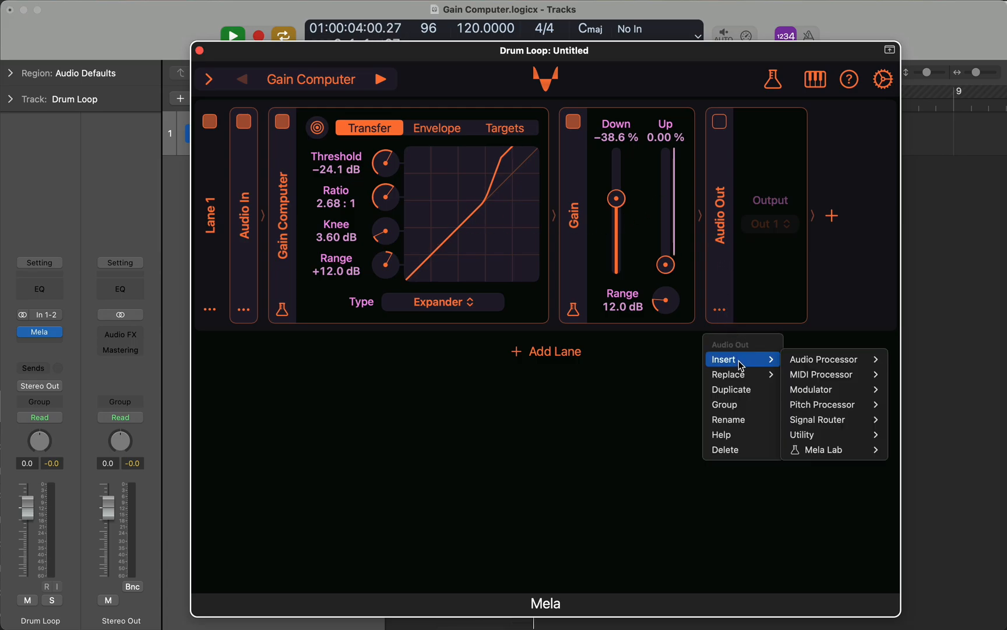
mouse_move(837, 360)
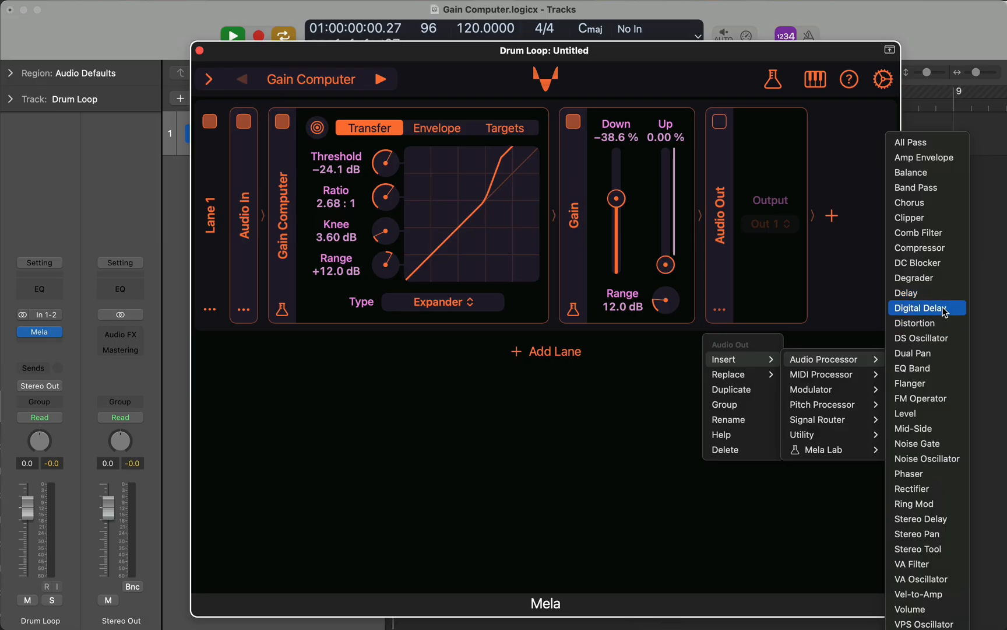
click(731, 233)
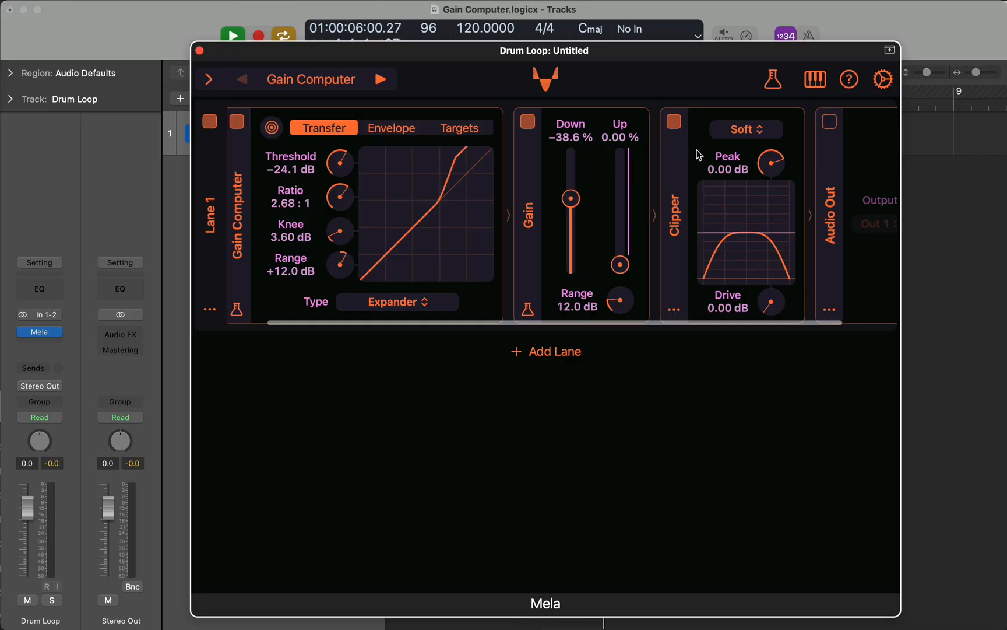
Set the Gain module's Down amount to 0.00 %
scroll(657, 175, right, 5)
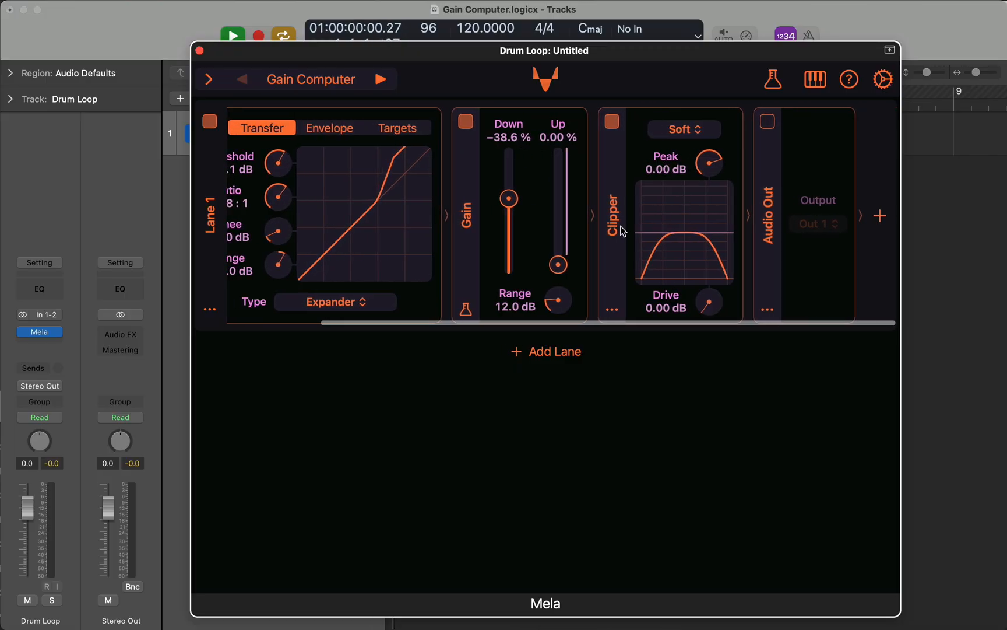
drag(509, 199, 511, 166)
scroll(644, 228, left, 4)
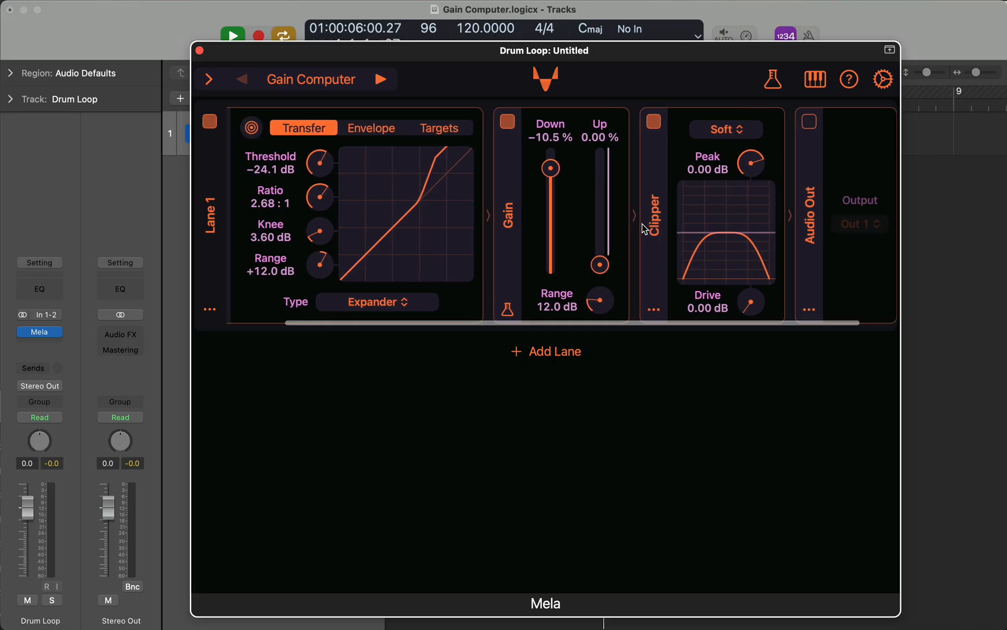
scroll(645, 229, left, 1)
drag(564, 168, 563, 153)
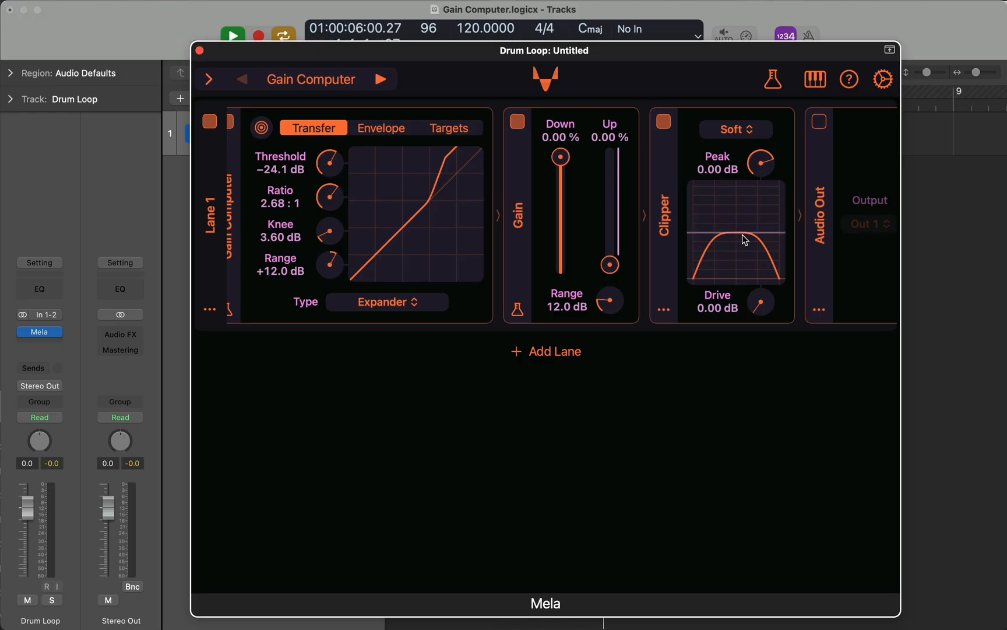
Briefly audition the drum loop through the Clipper with Audio Out enabled, disable Audio Out, and reset the channel strip peak readouts
click(823, 123)
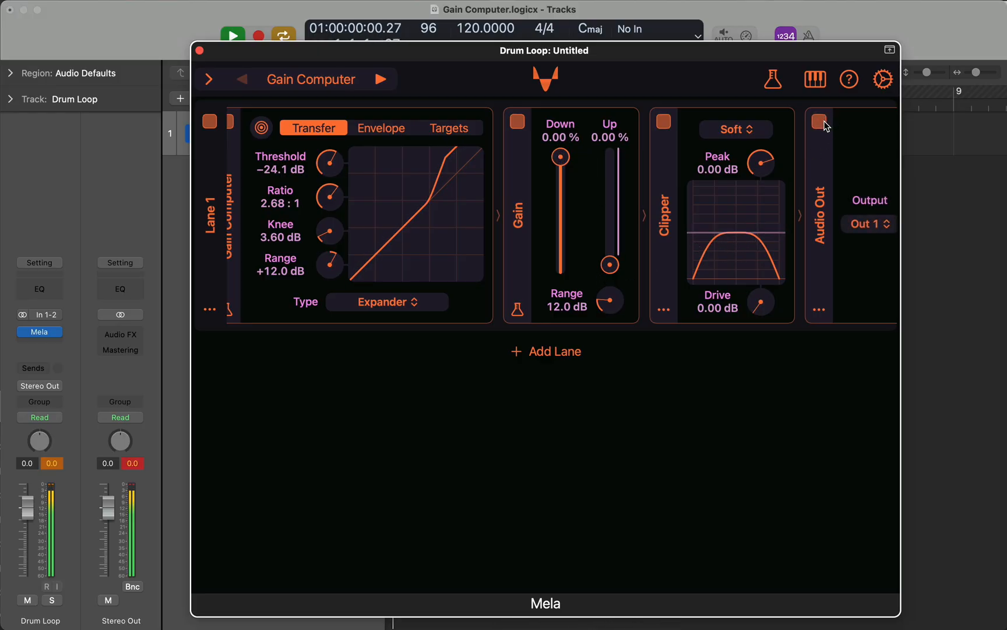
click(826, 125)
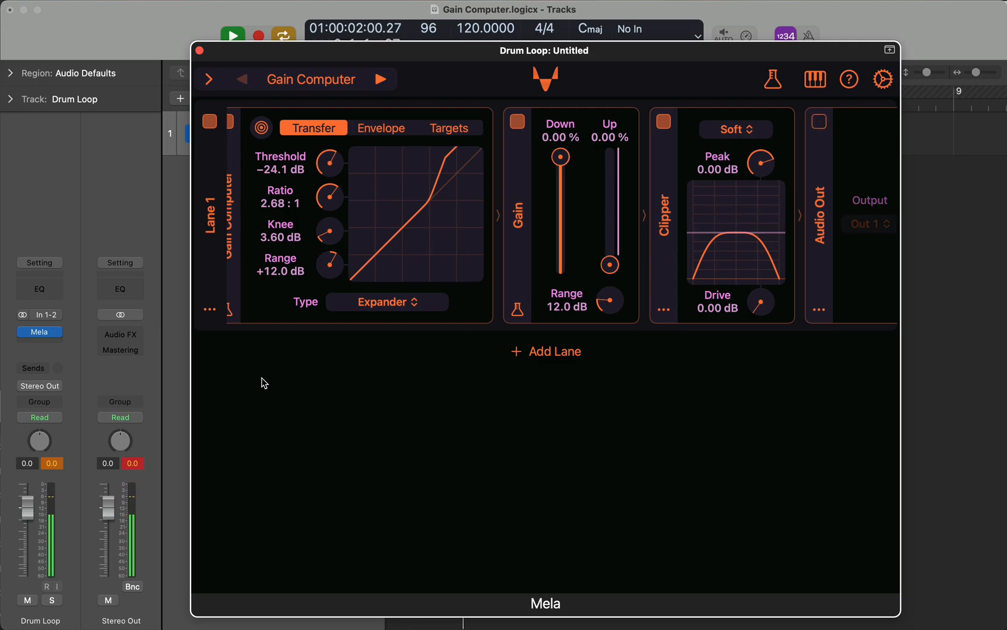
click(55, 463)
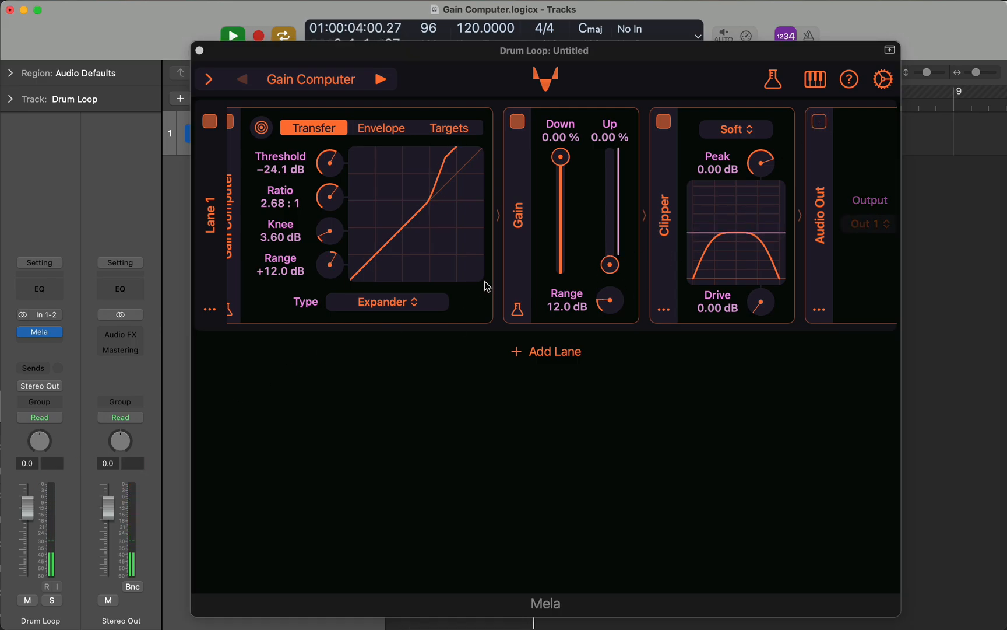
Return to the start of the module chain and display Mela's version and copyright information
scroll(488, 286, left, 2)
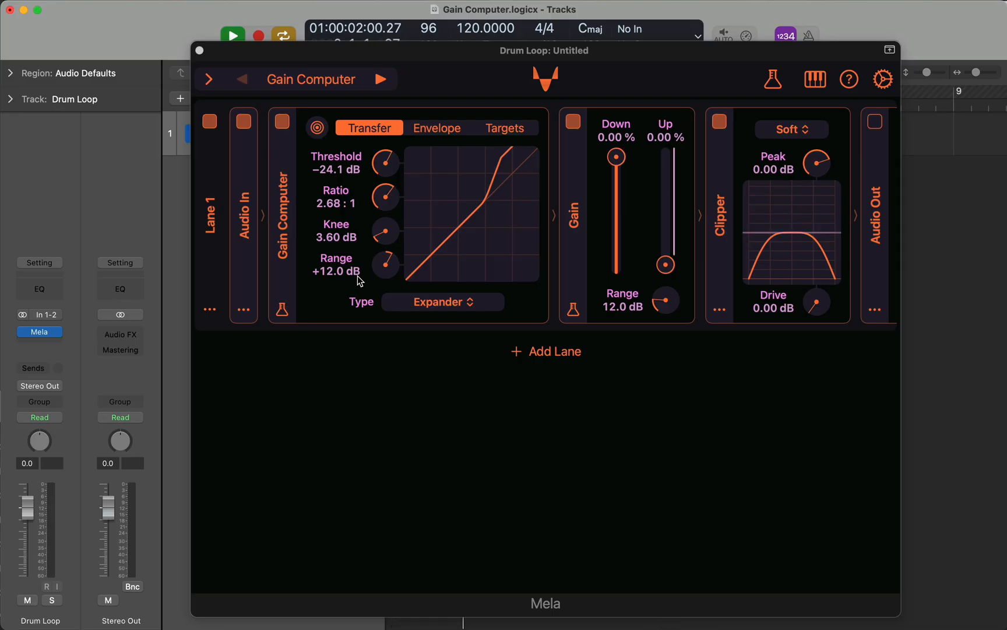
click(500, 96)
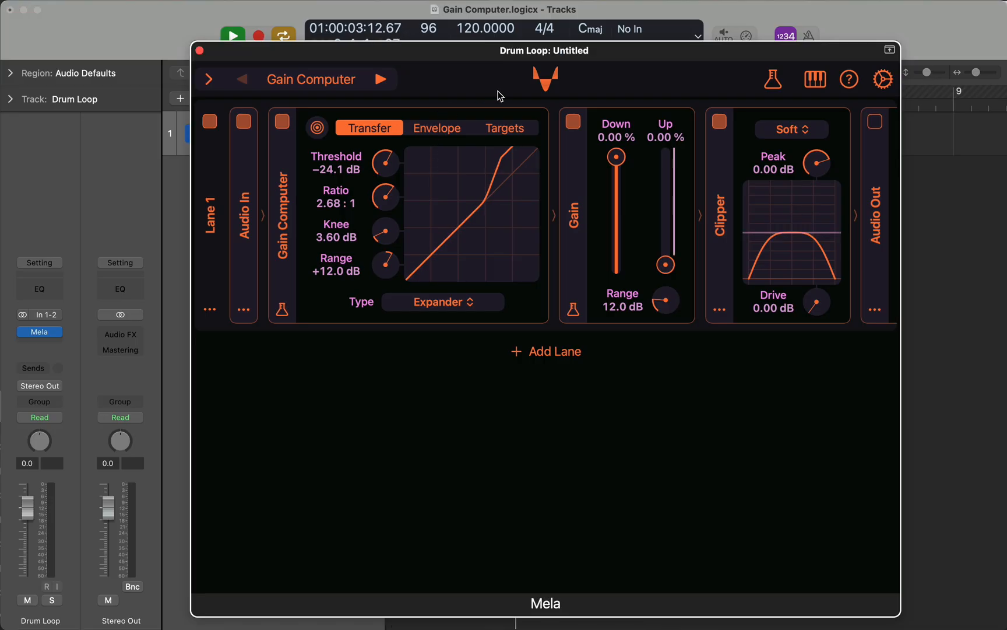
click(542, 84)
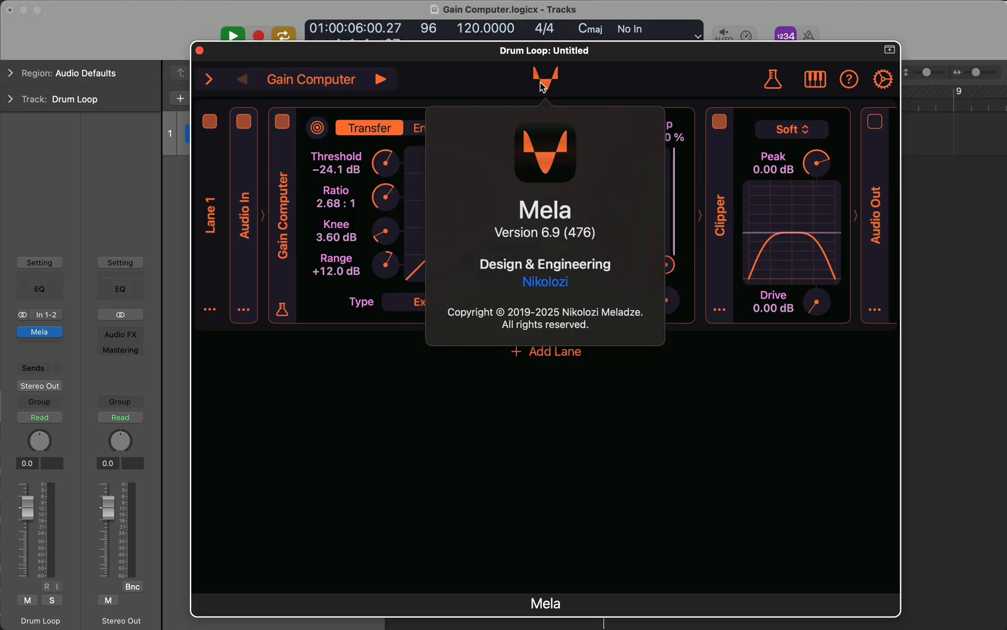